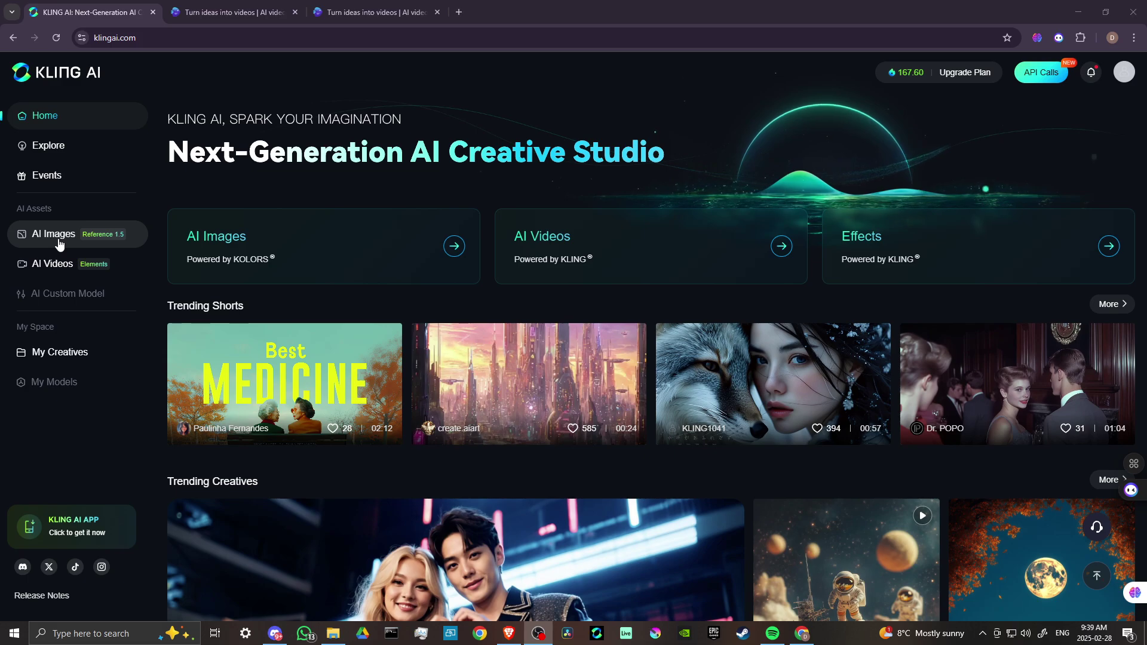
Step: Browse the Kling AI dashboard and open the AI Images text-to-image generator
scroll(461, 412, down, 6)
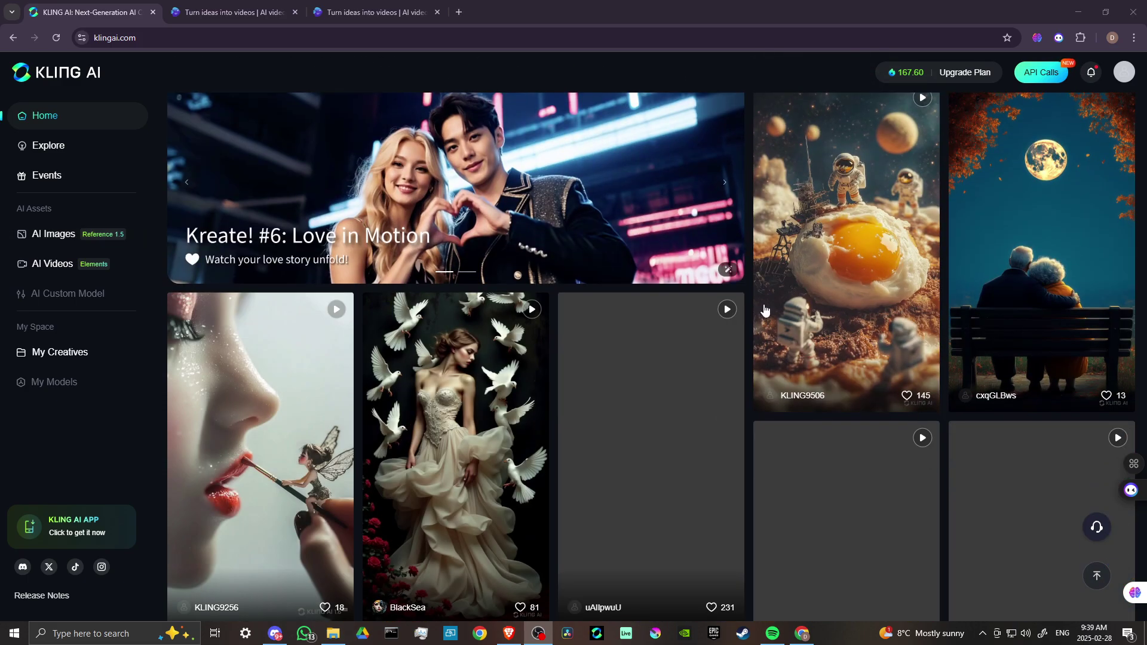
scroll(767, 315, down, 10)
scroll(335, 383, up, 8)
scroll(334, 382, up, 7)
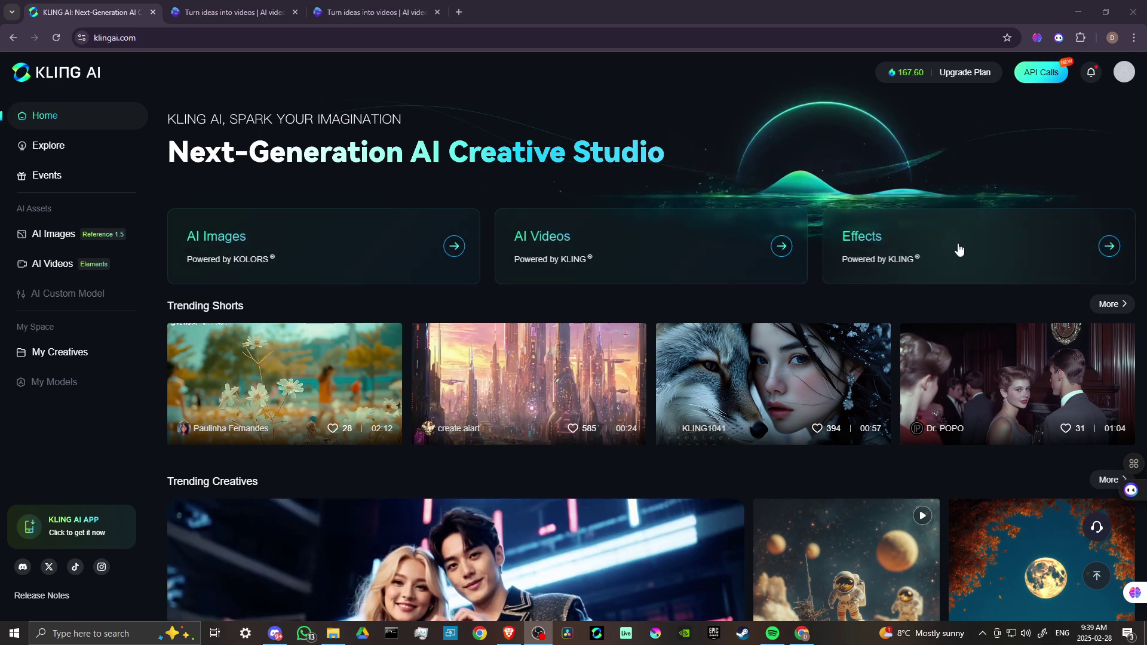
click(295, 241)
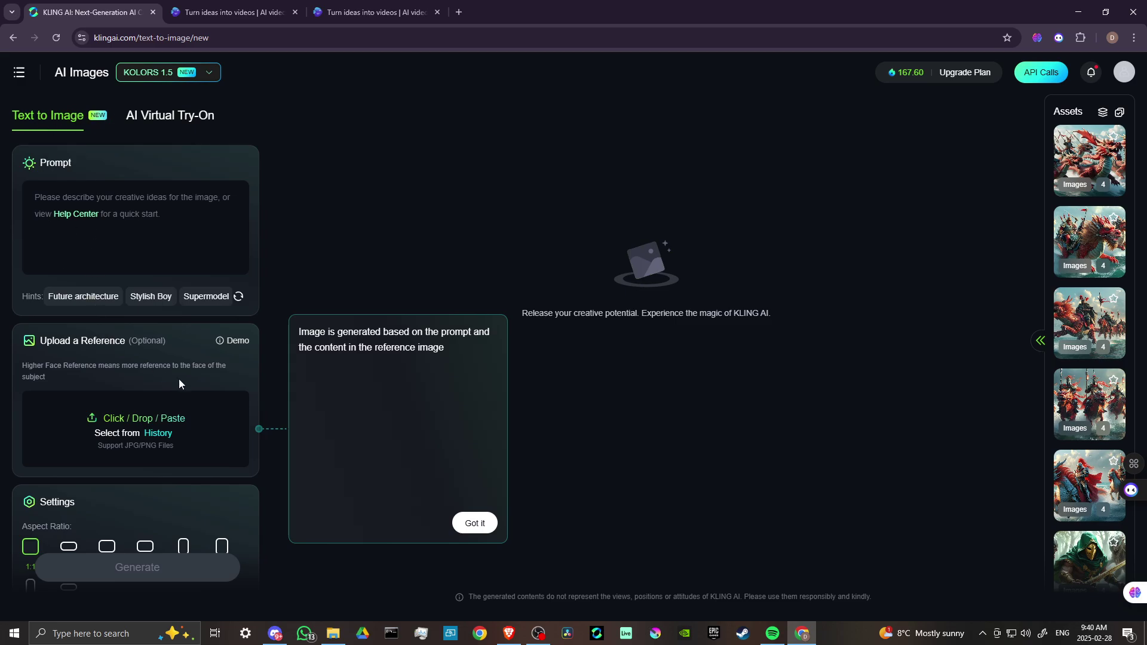
Step: Reload the earlier mythpunk dragon-warriors generation with its prompt and reference image, accepting the reference terms
click(1085, 158)
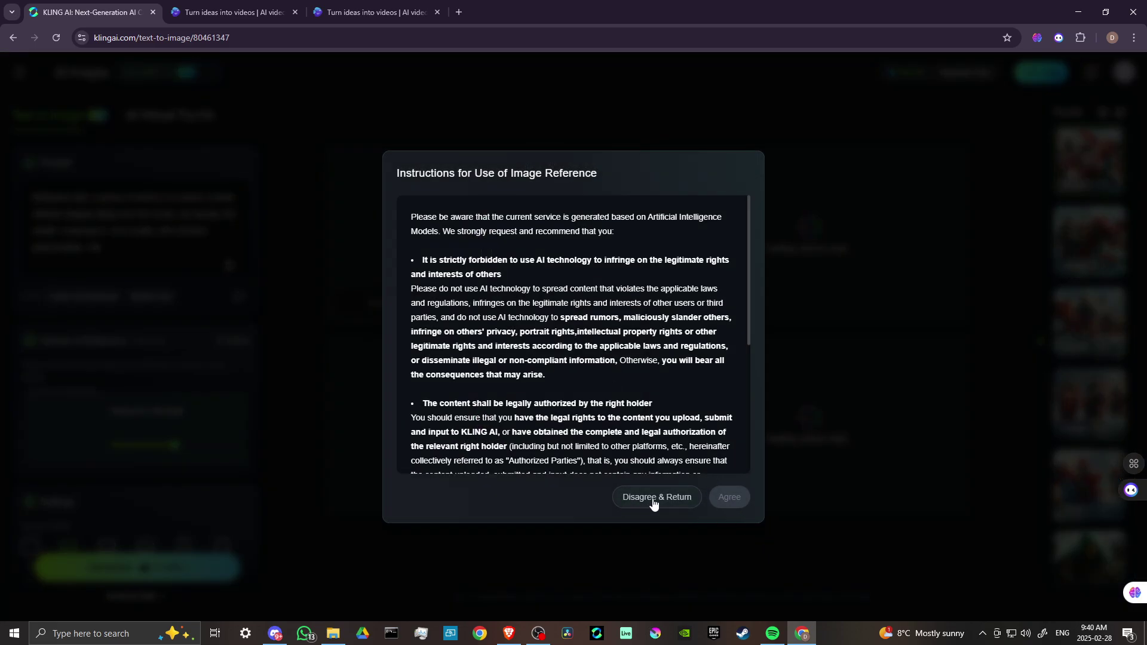
scroll(620, 342, down, 5)
click(723, 499)
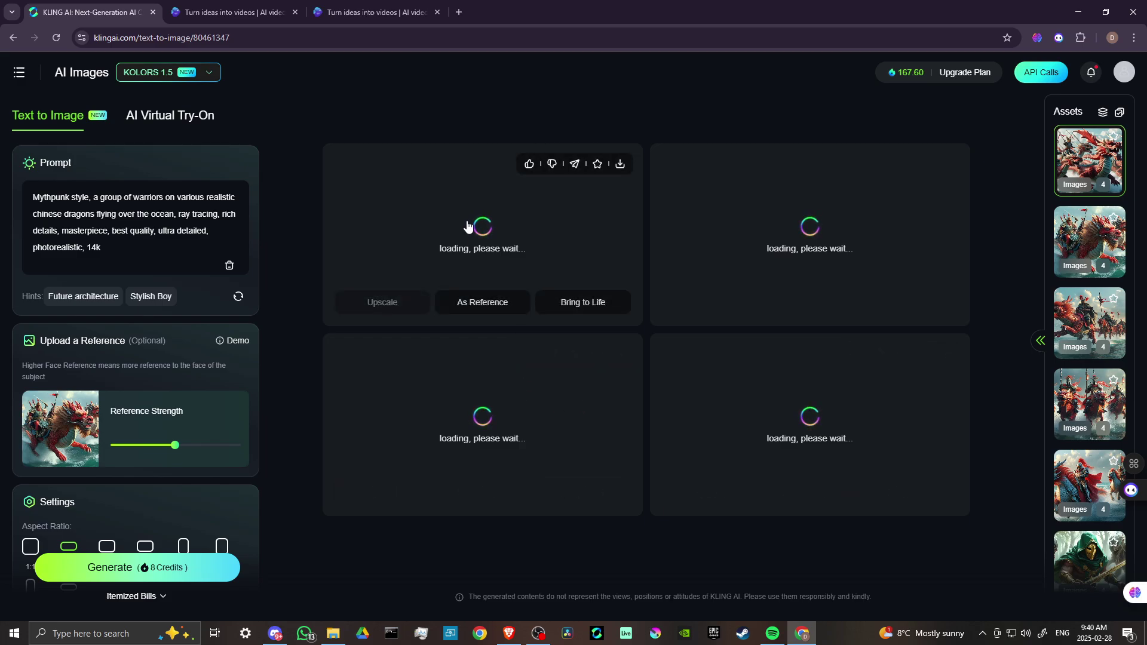
click(19, 71)
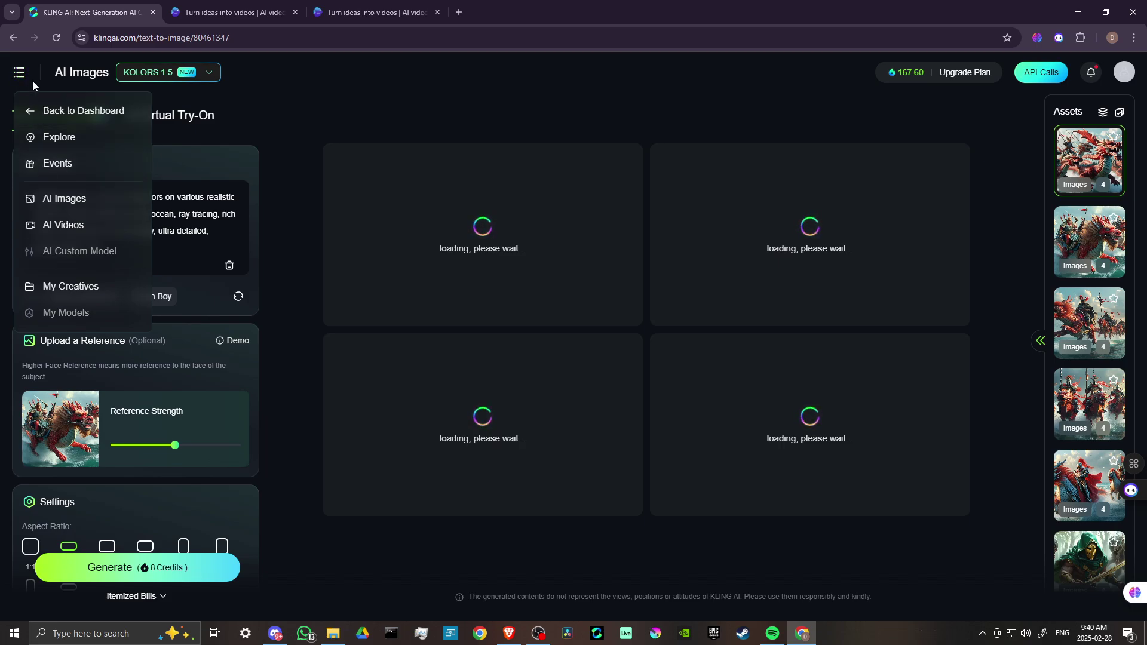
Step: Return to the dashboard, open AI Videos, and view the Text to Video, Image to Video and Lip Sync tabs
click(50, 111)
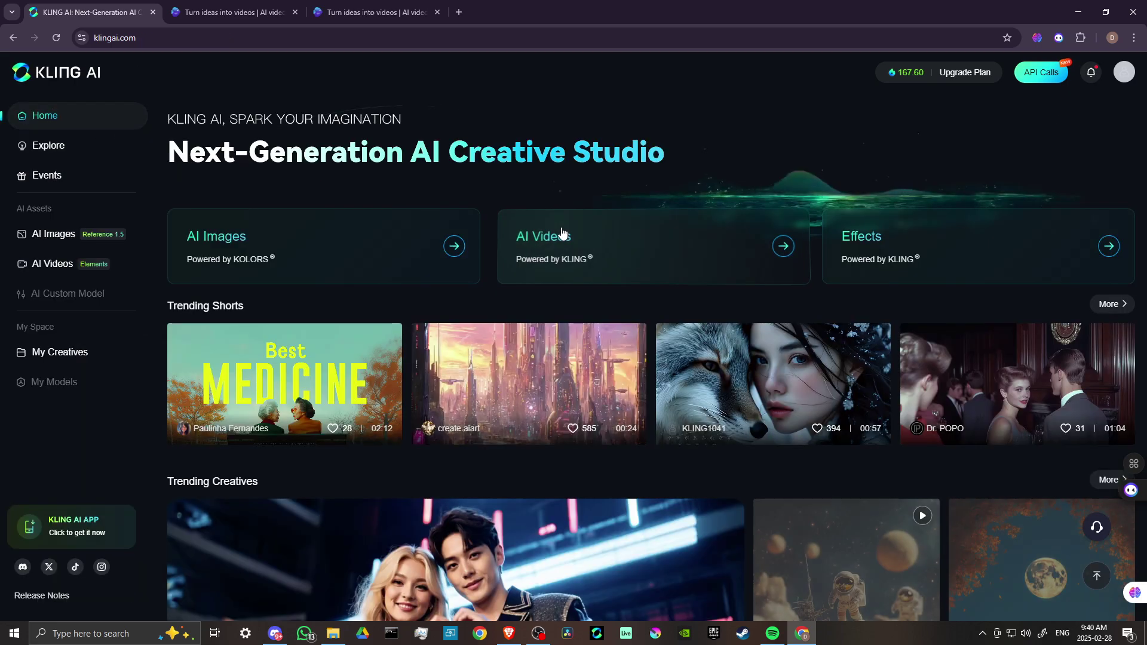
click(661, 251)
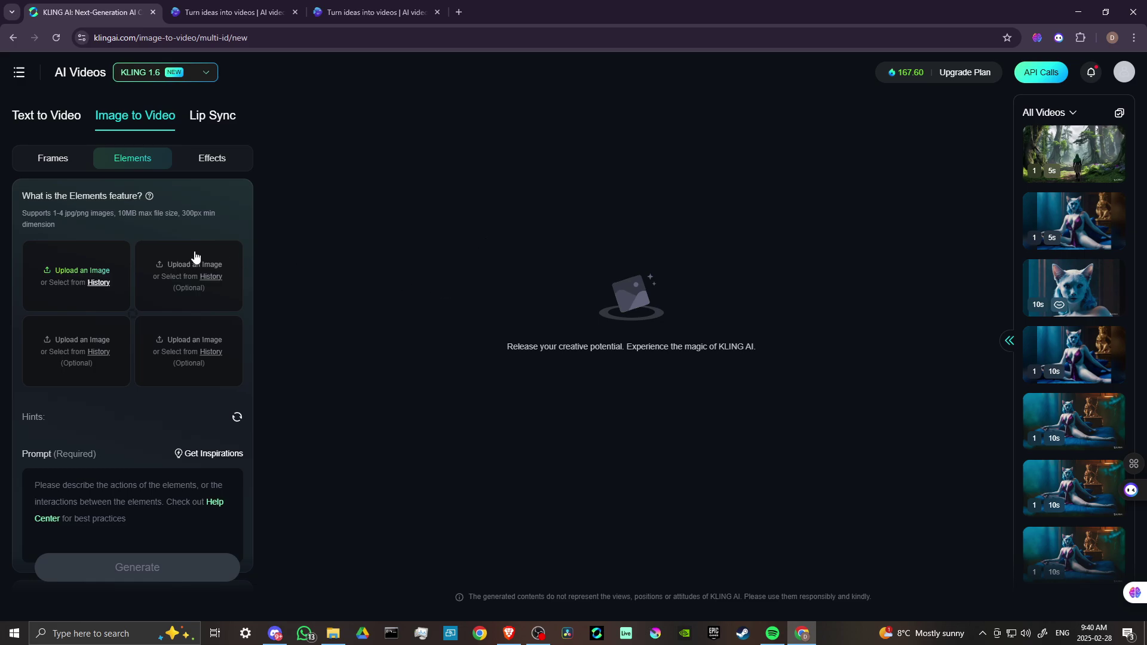
click(51, 120)
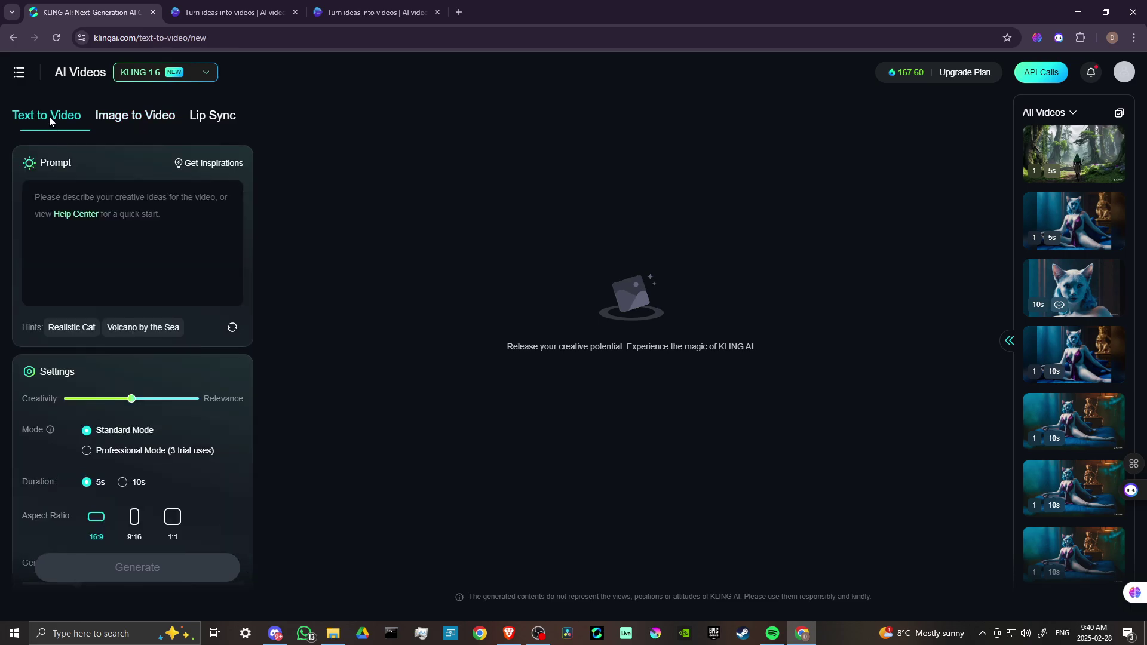
click(149, 118)
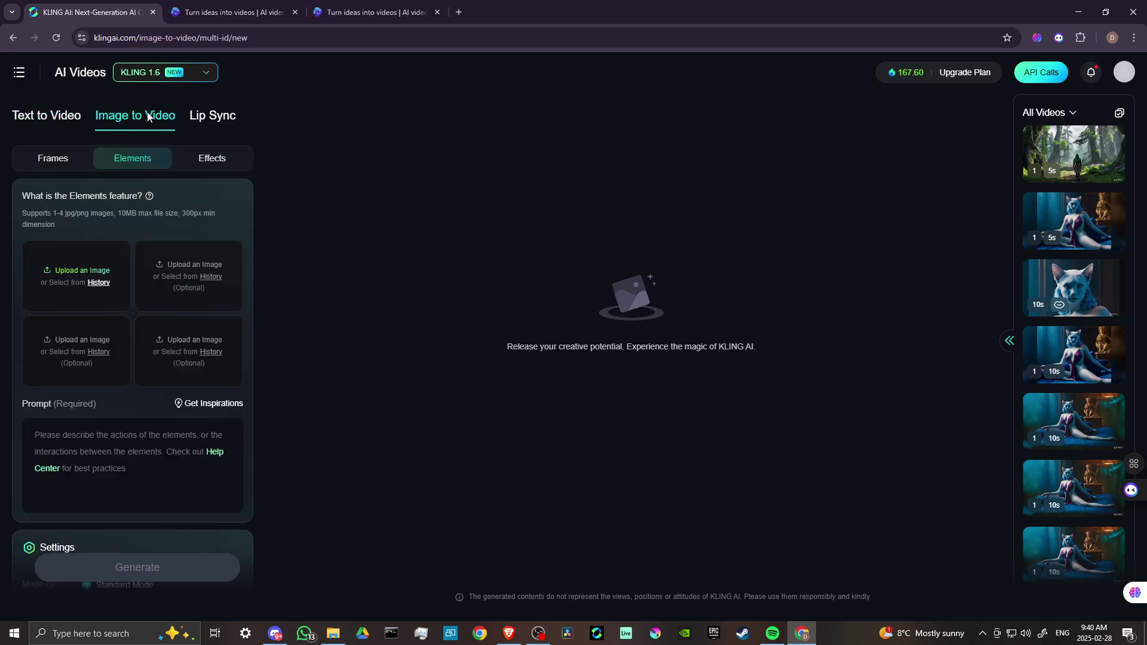
click(211, 118)
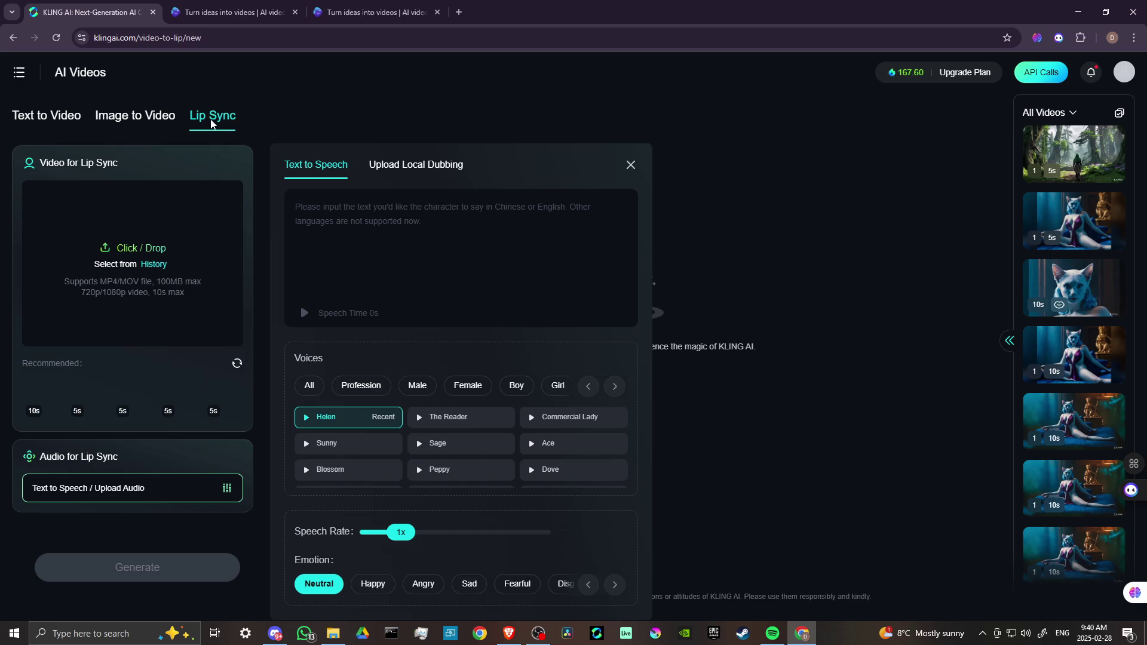
Step: Revisit Text to Video, then set Image to Video to Frames mode
click(33, 120)
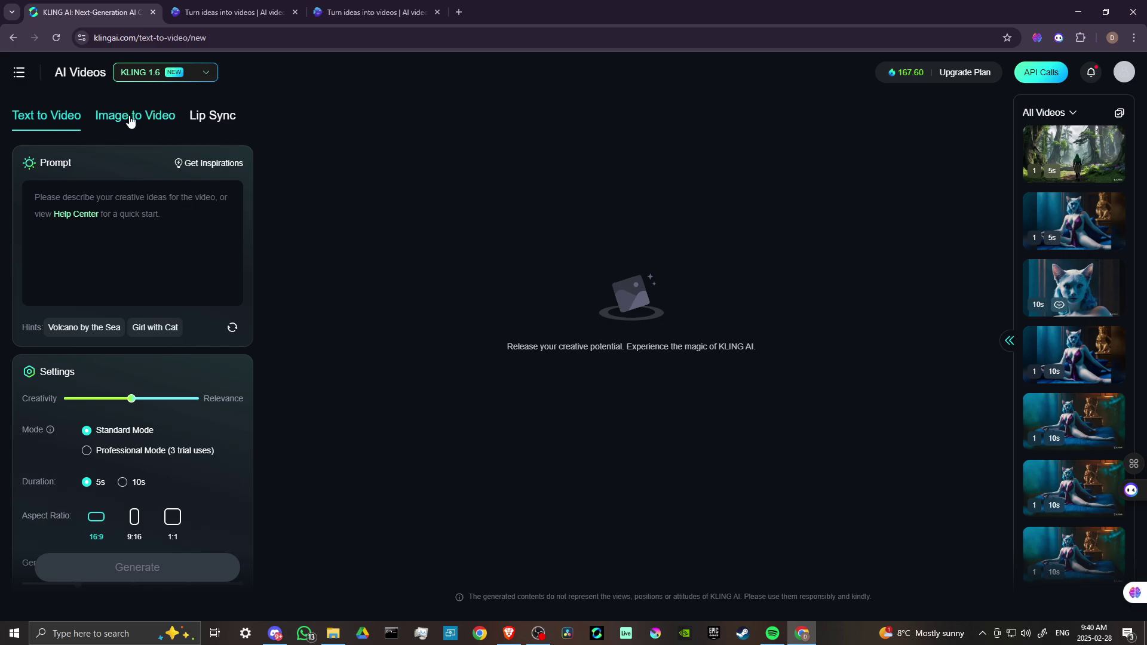
click(133, 117)
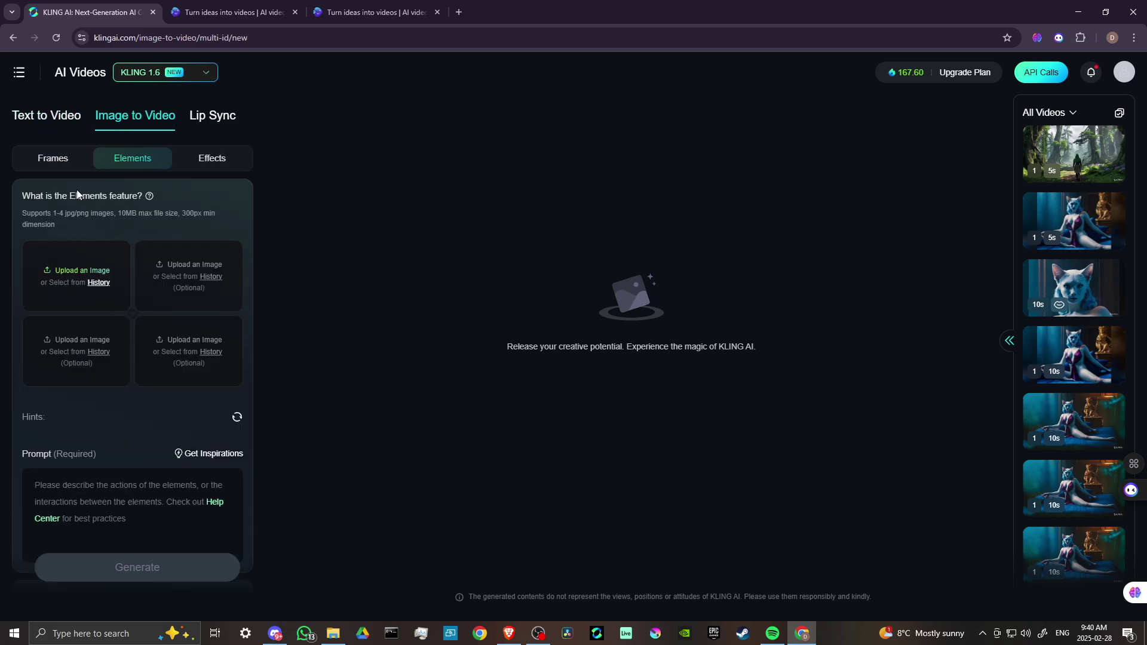
click(58, 160)
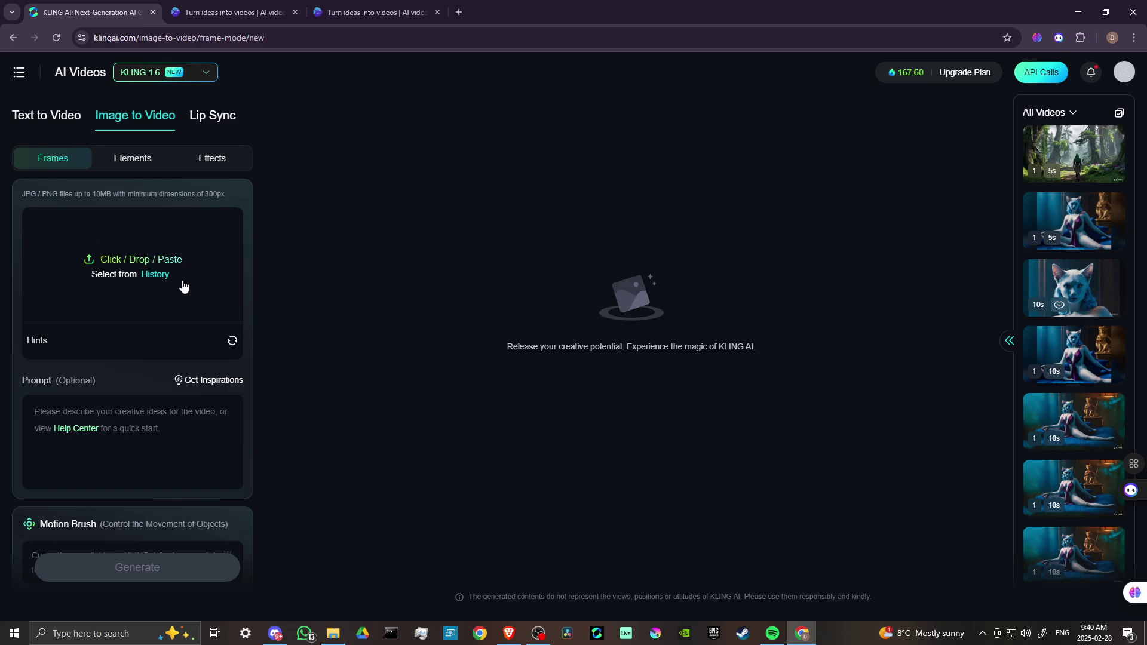
click(134, 159)
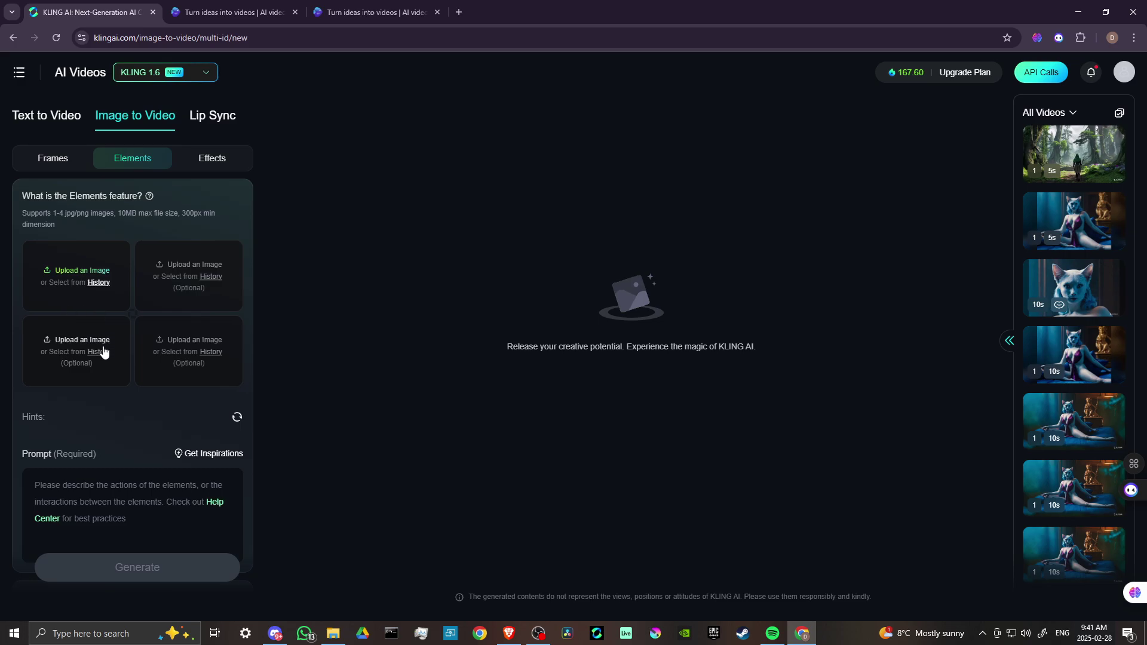
click(203, 158)
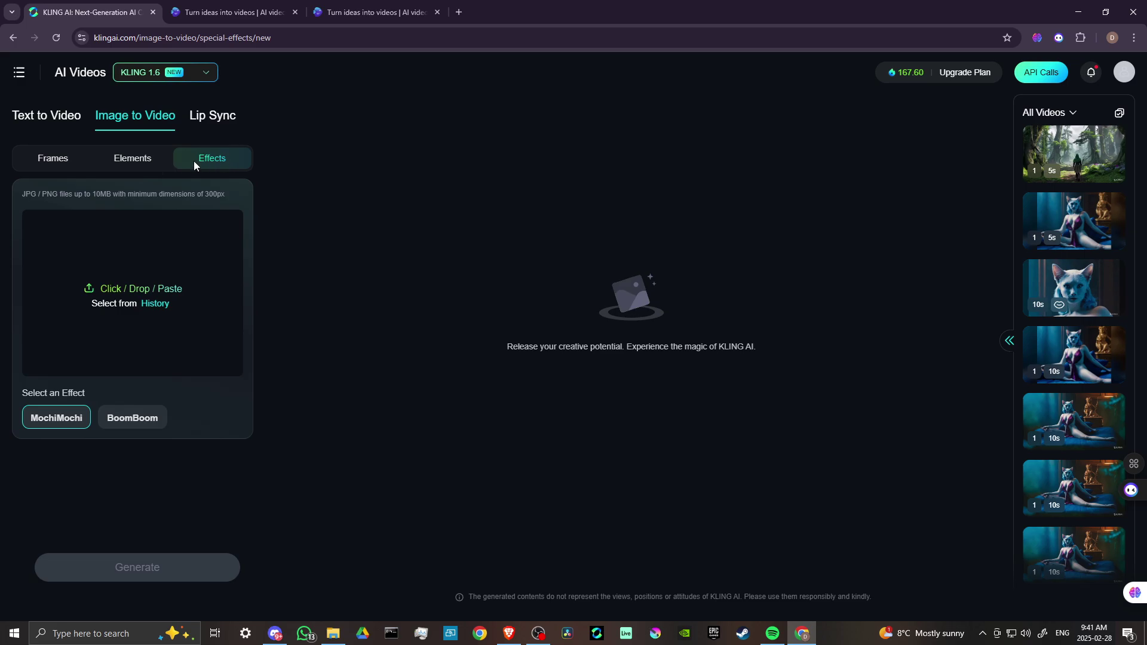
click(76, 157)
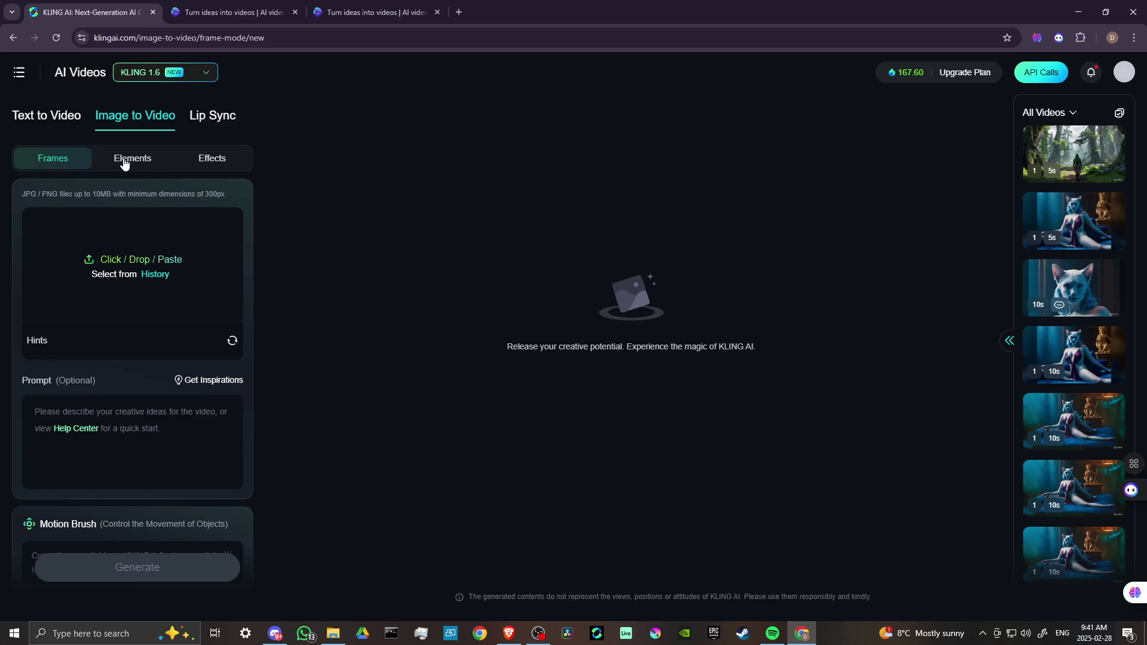
scroll(95, 303, down, 5)
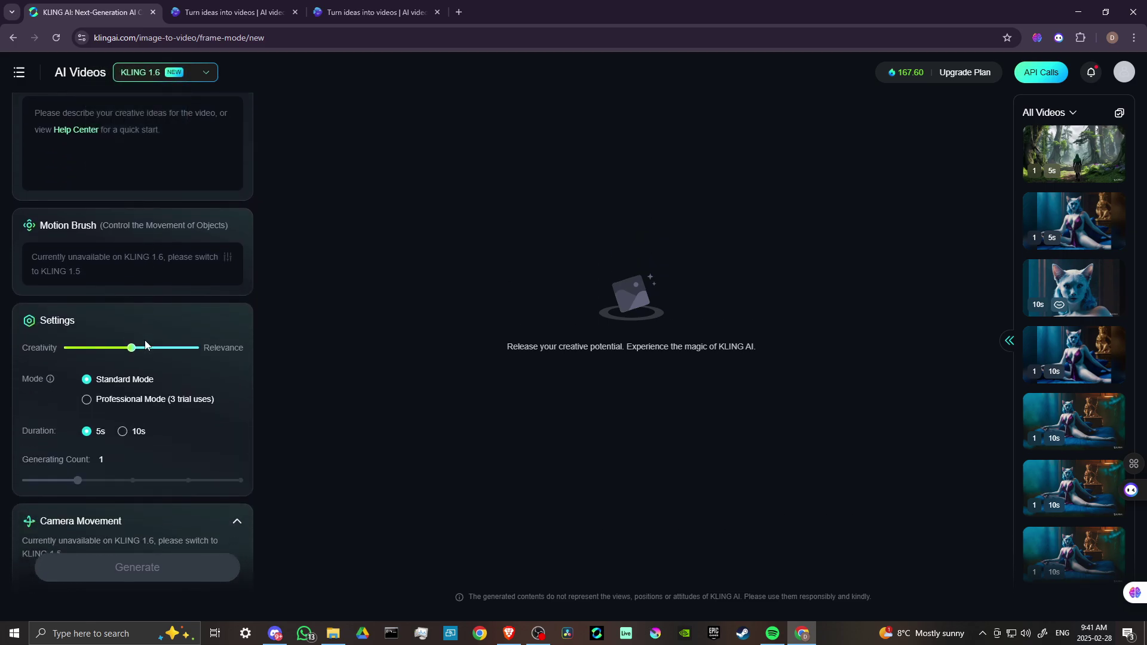
scroll(95, 303, down, 1)
scroll(84, 275, up, 1)
scroll(127, 275, up, 5)
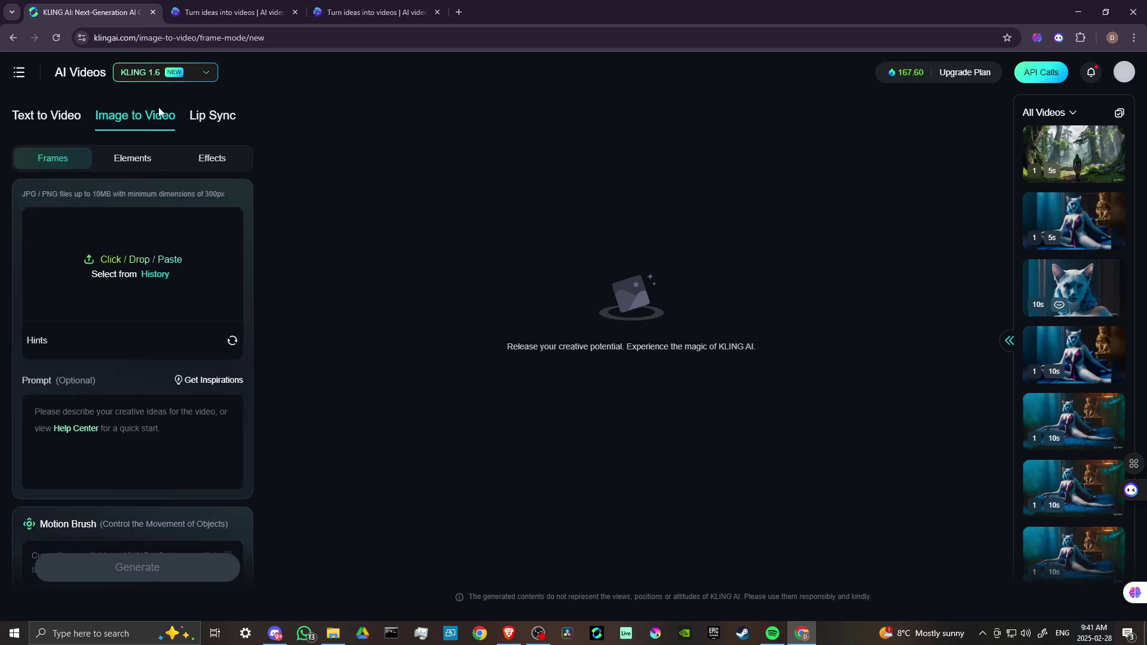
click(167, 78)
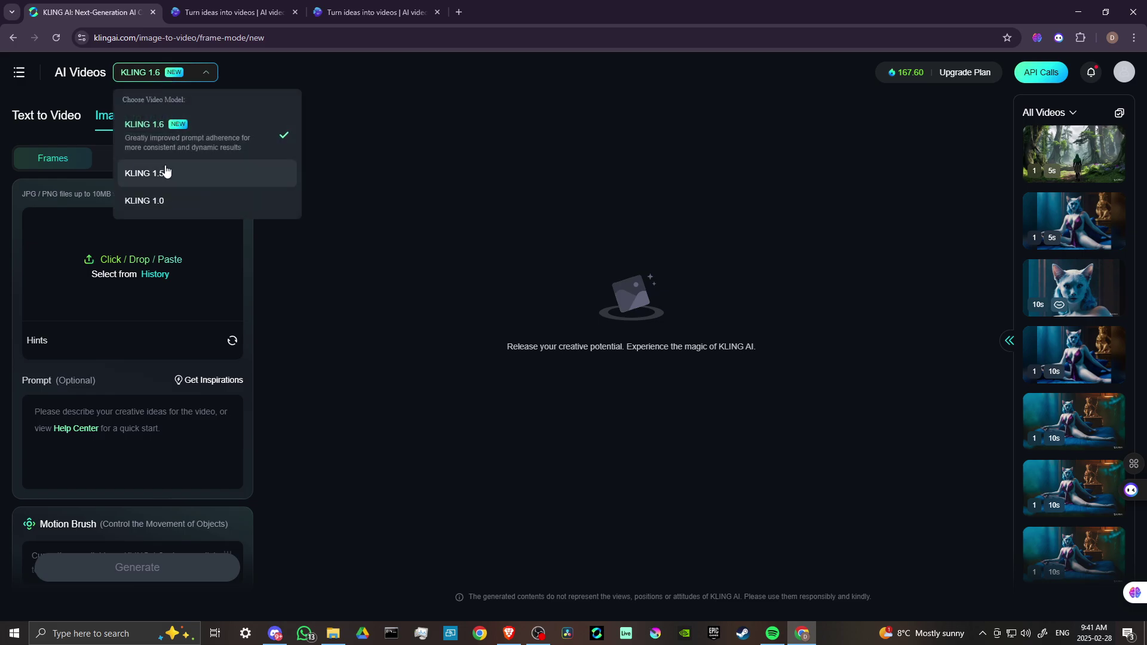
click(185, 171)
scroll(159, 299, down, 4)
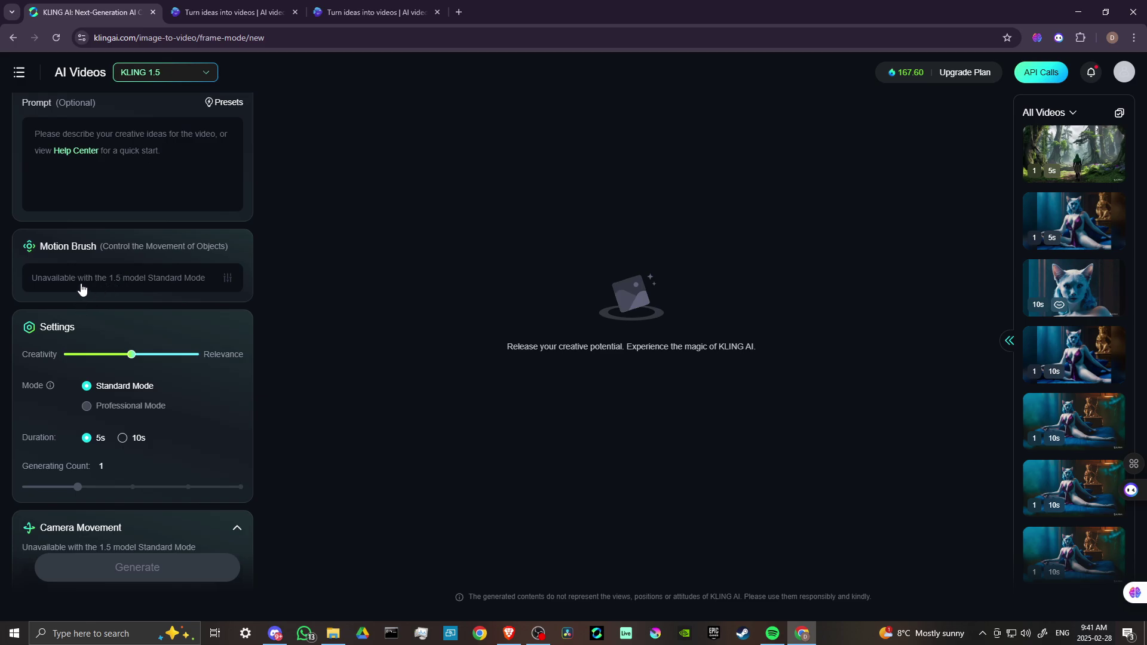
scroll(171, 292, up, 3)
scroll(173, 296, up, 1)
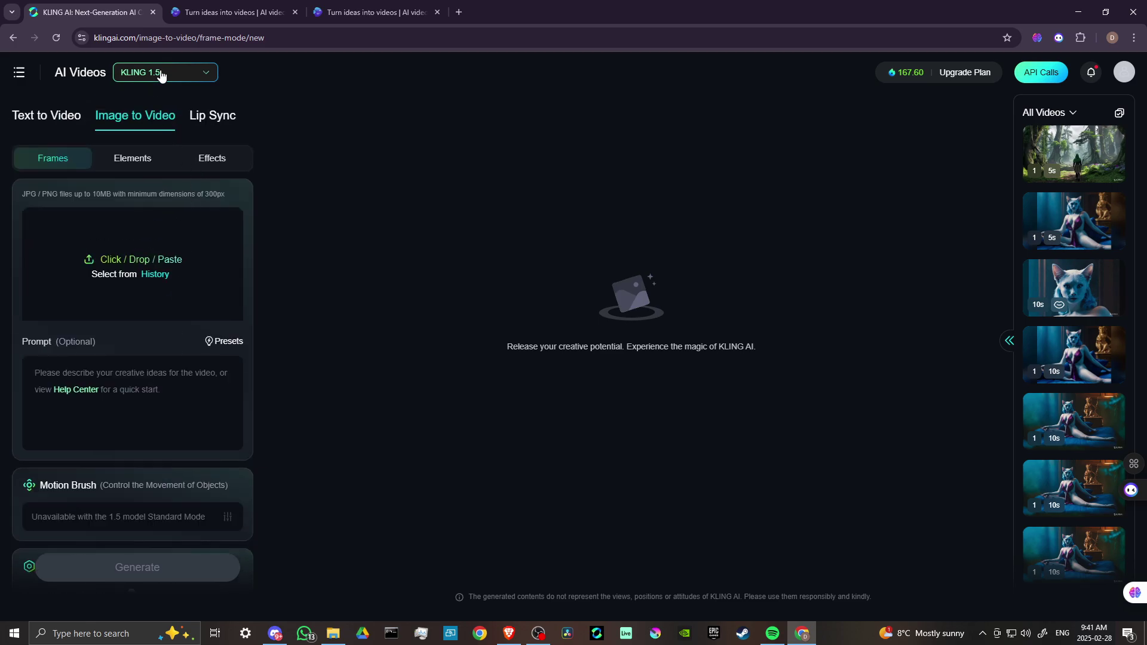
click(161, 73)
click(162, 200)
scroll(185, 339, down, 4)
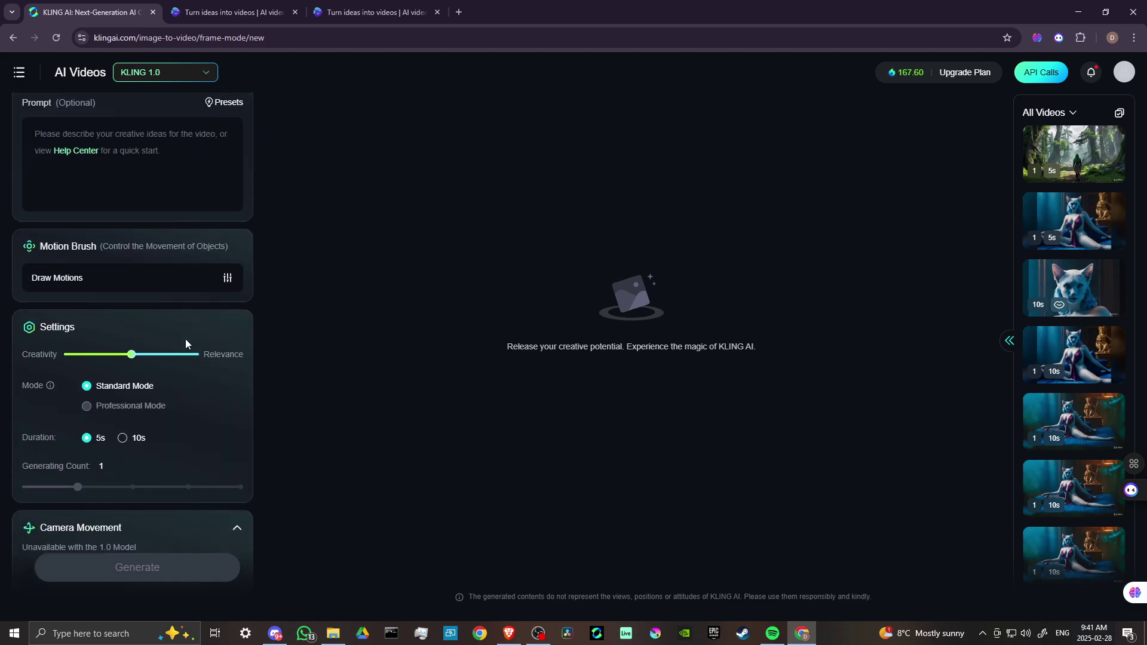
scroll(154, 173, up, 4)
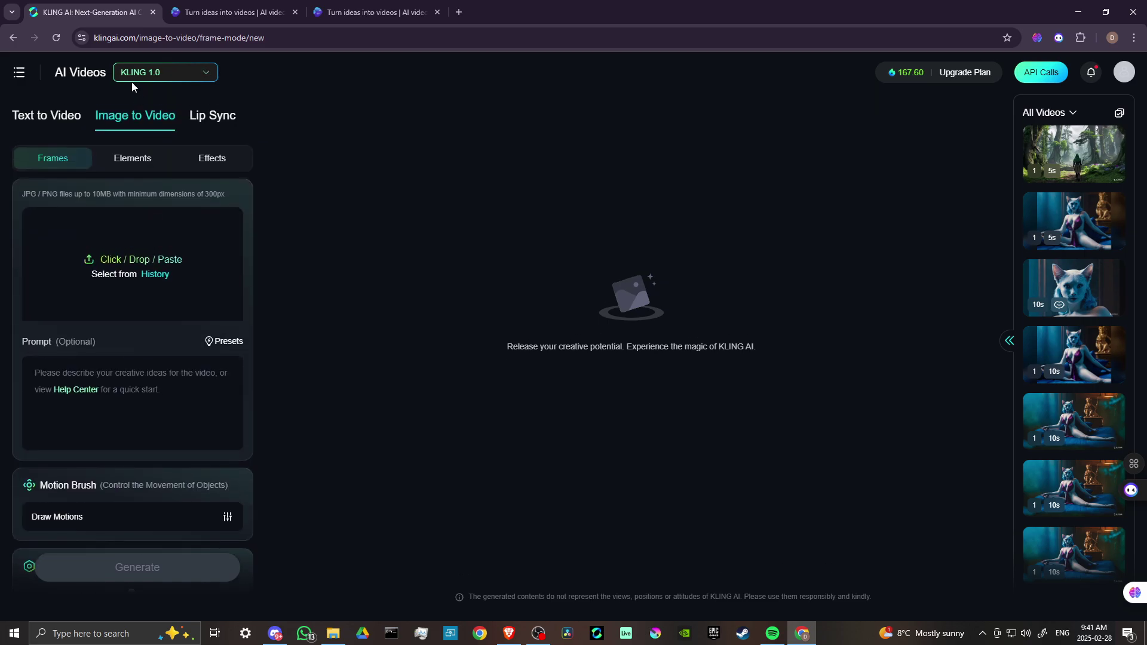
scroll(123, 347, down, 4)
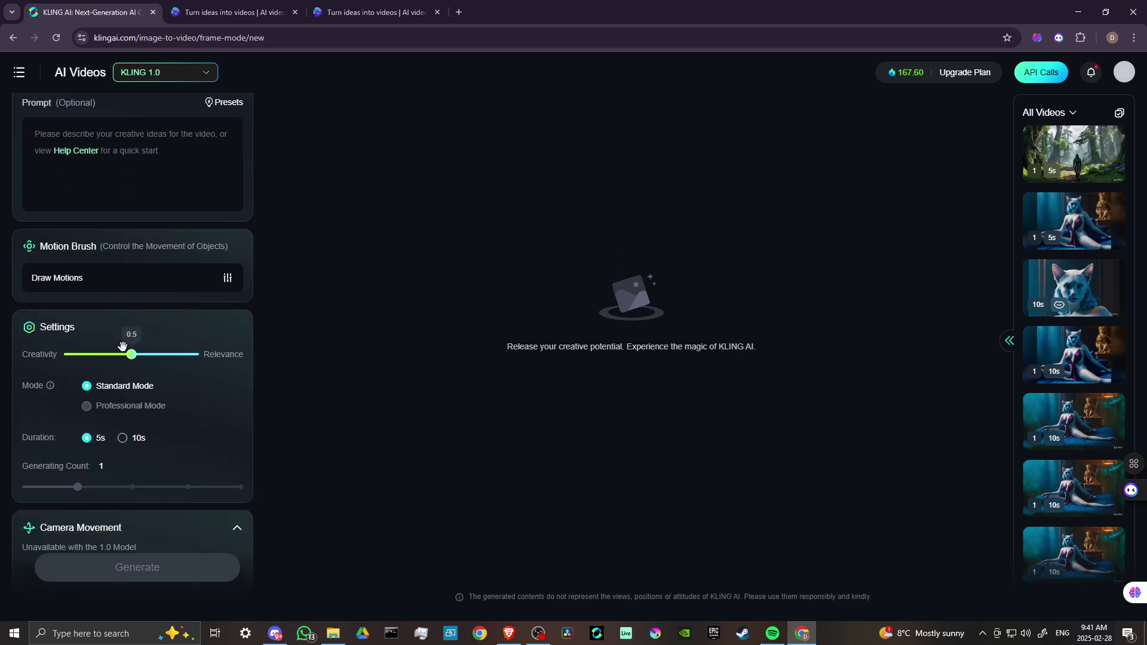
scroll(123, 346, down, 2)
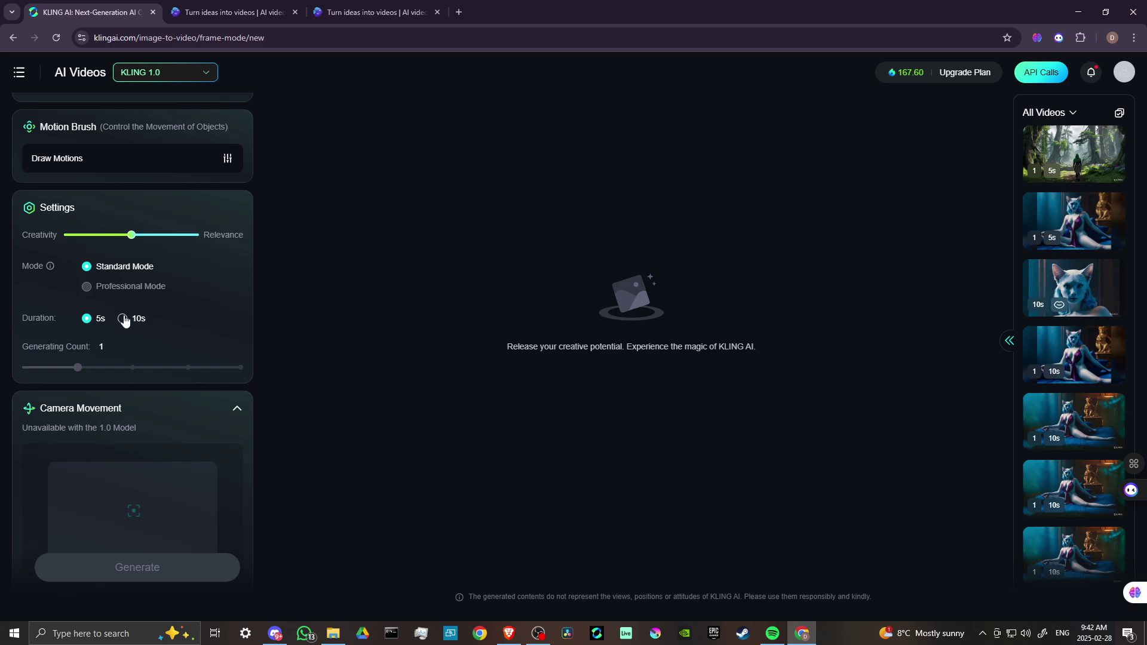
mouse_move(109, 291)
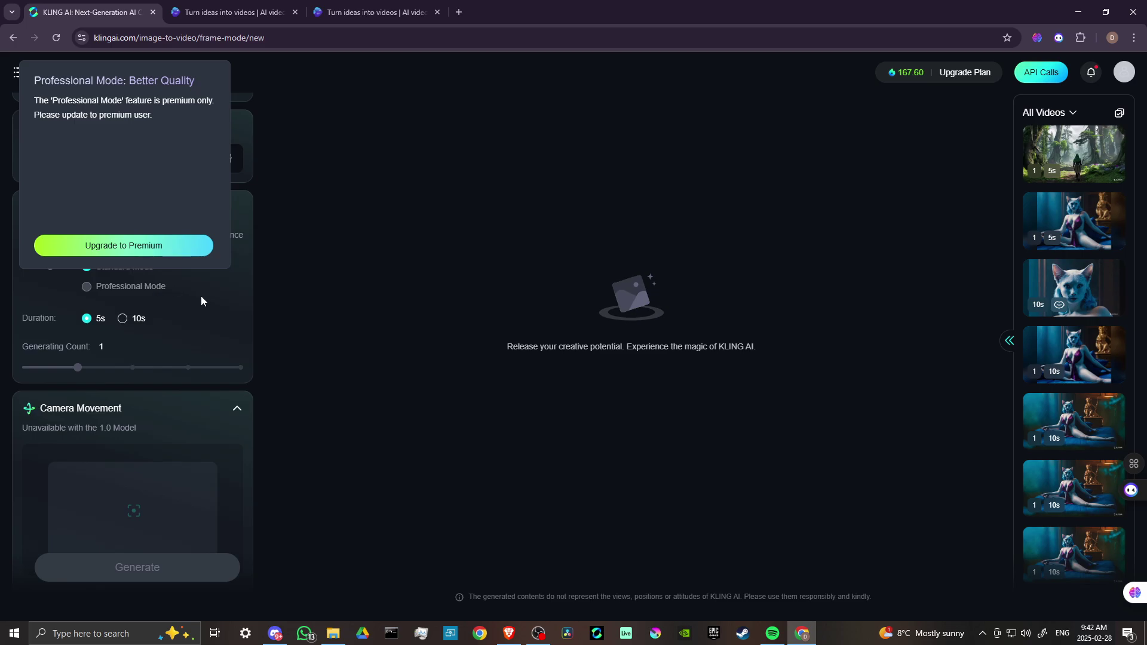
scroll(202, 296, up, 2)
scroll(203, 296, down, 5)
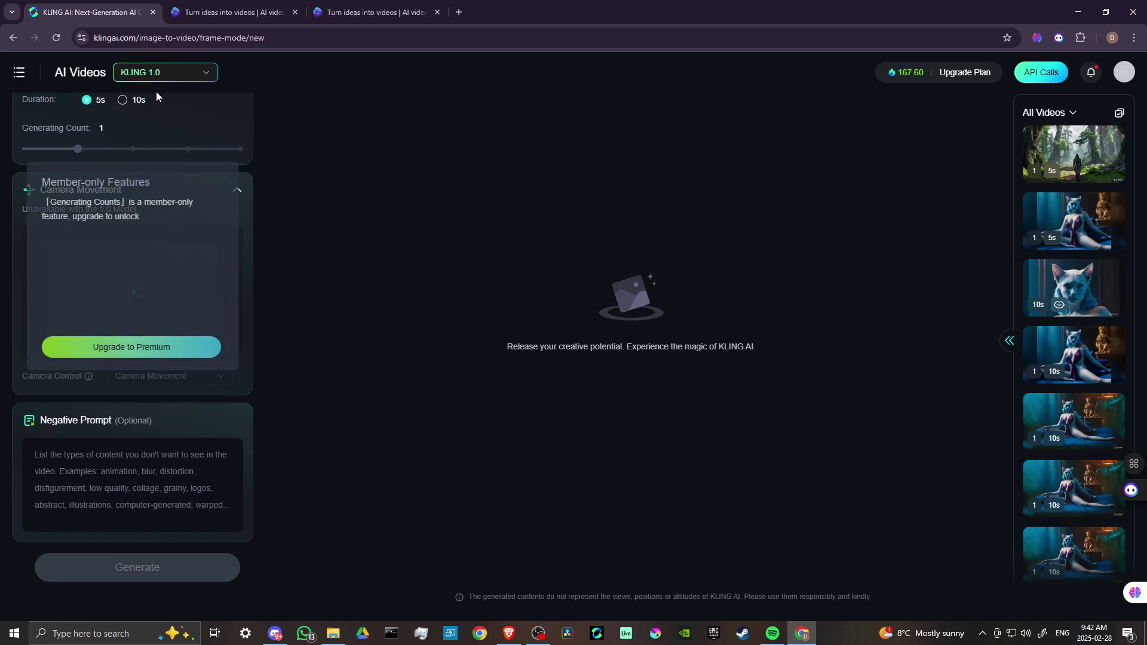
click(167, 72)
click(156, 173)
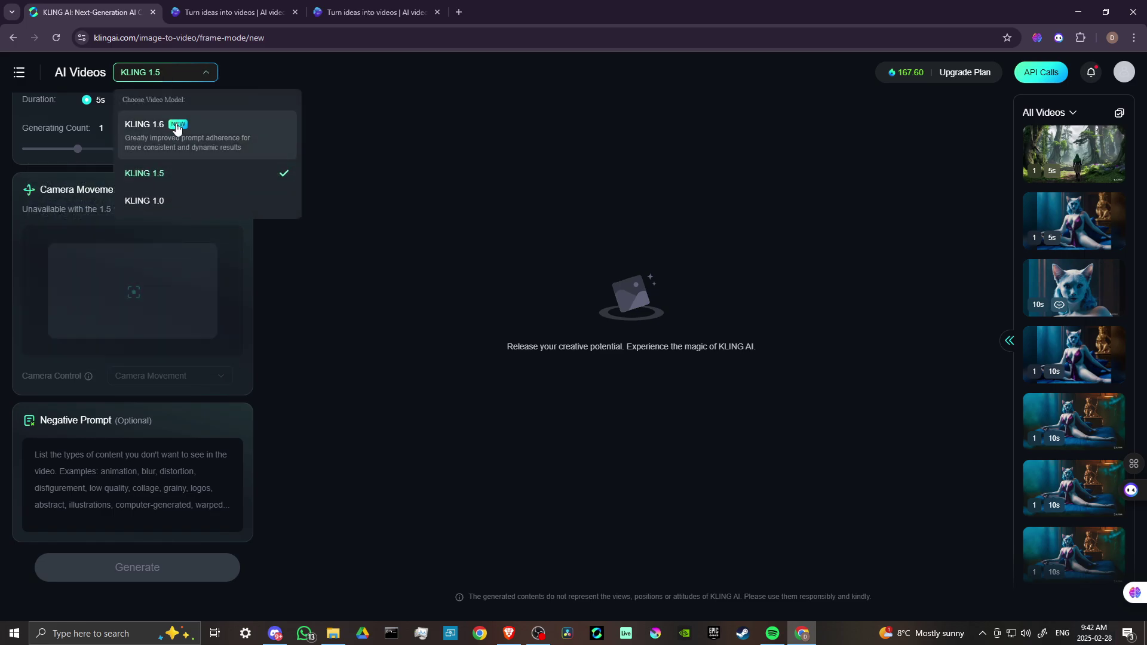
click(178, 139)
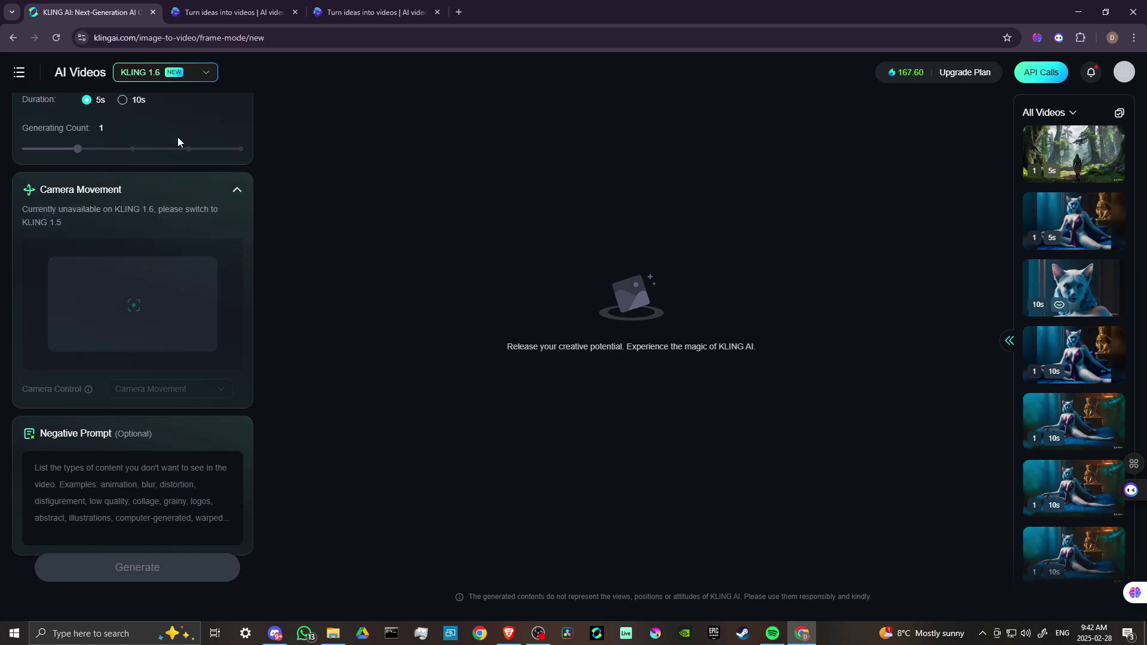
click(165, 72)
click(171, 178)
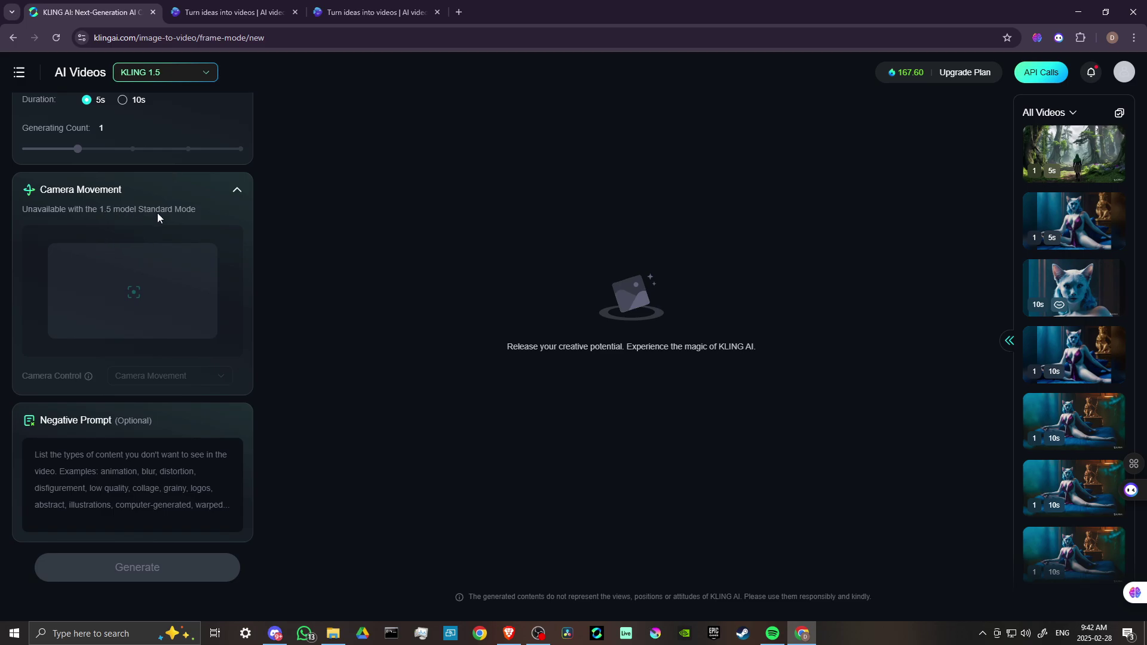
scroll(158, 228, up, 2)
mouse_move(88, 190)
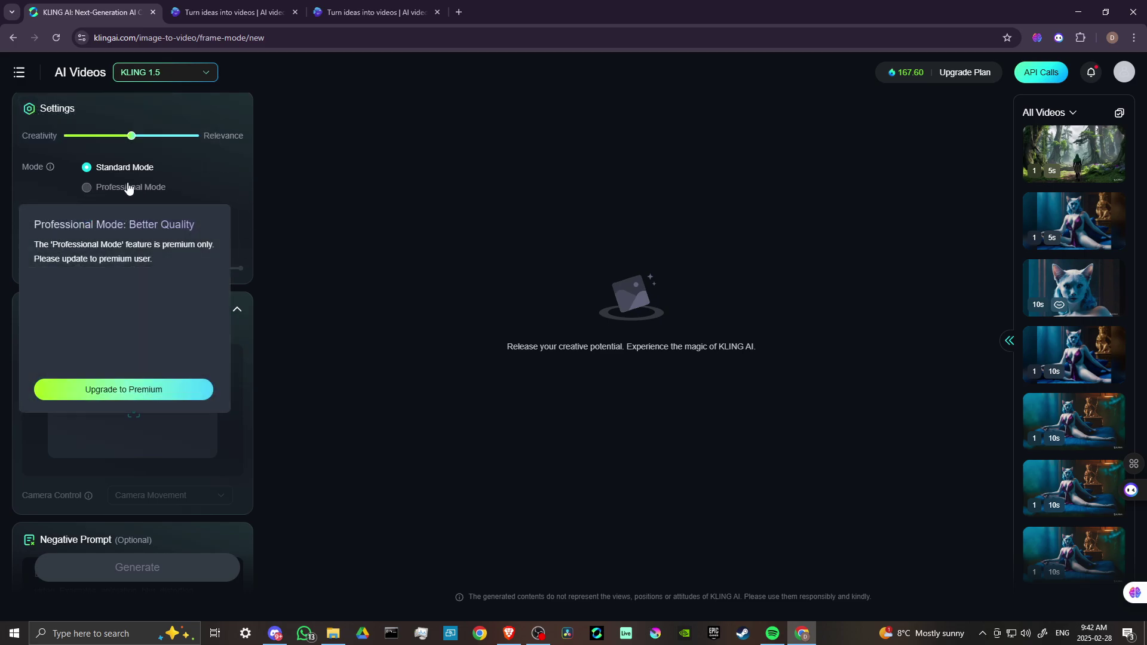
scroll(67, 224, down, 2)
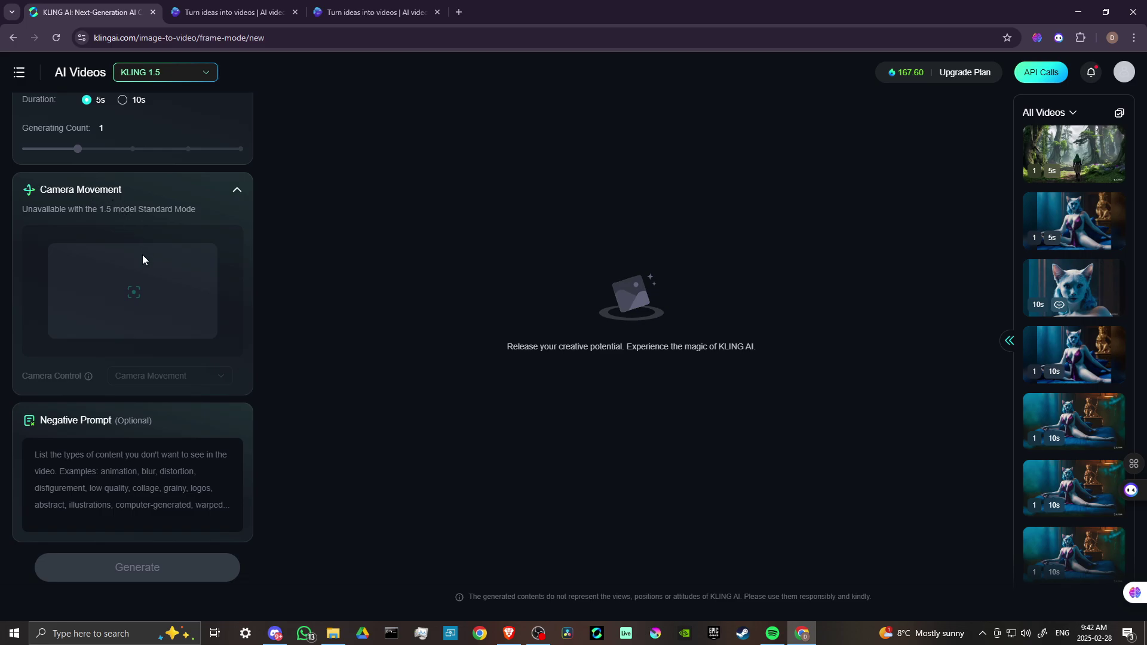
scroll(160, 321, up, 5)
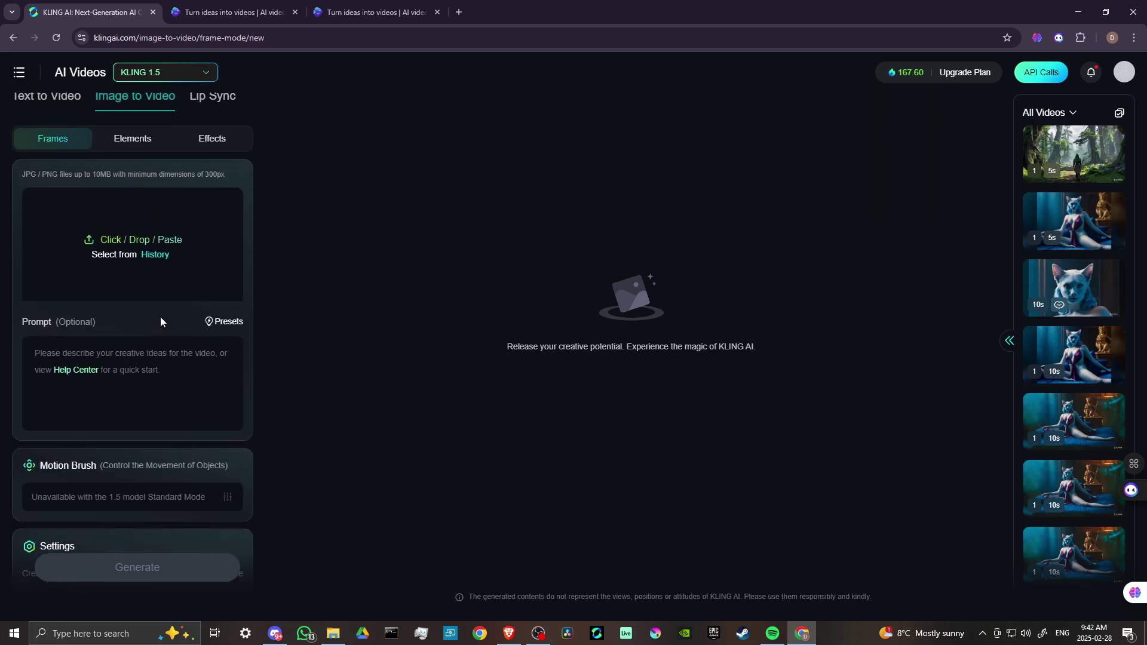
Step: Switch to the invideo AI workspace with the empty topic prompt and 3.00/10 AI minutes
click(238, 14)
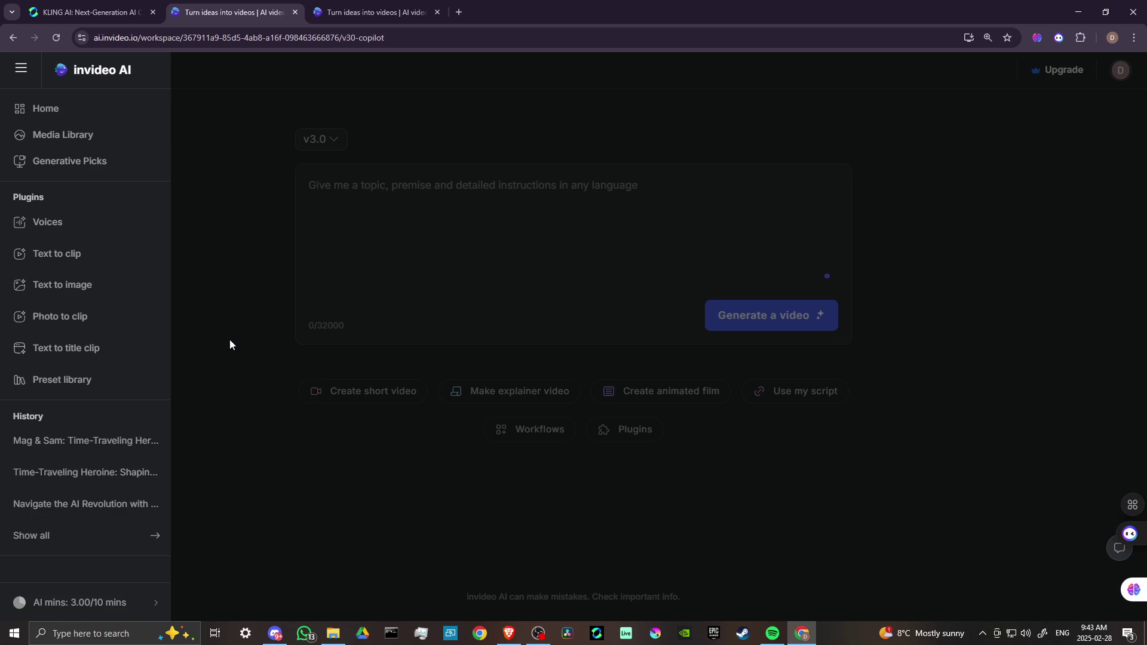
Step: Open the 'Navigate the AI Revolution with SkillCraft AI' project and play its 1:02 video to about 00:57
click(60, 503)
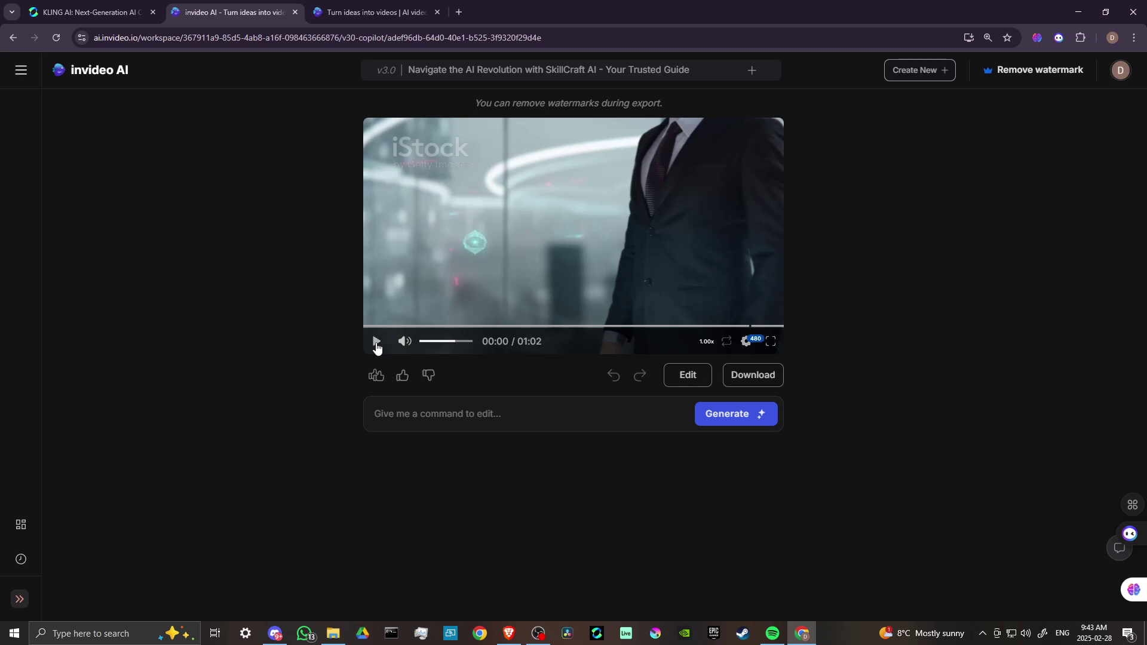
click(376, 343)
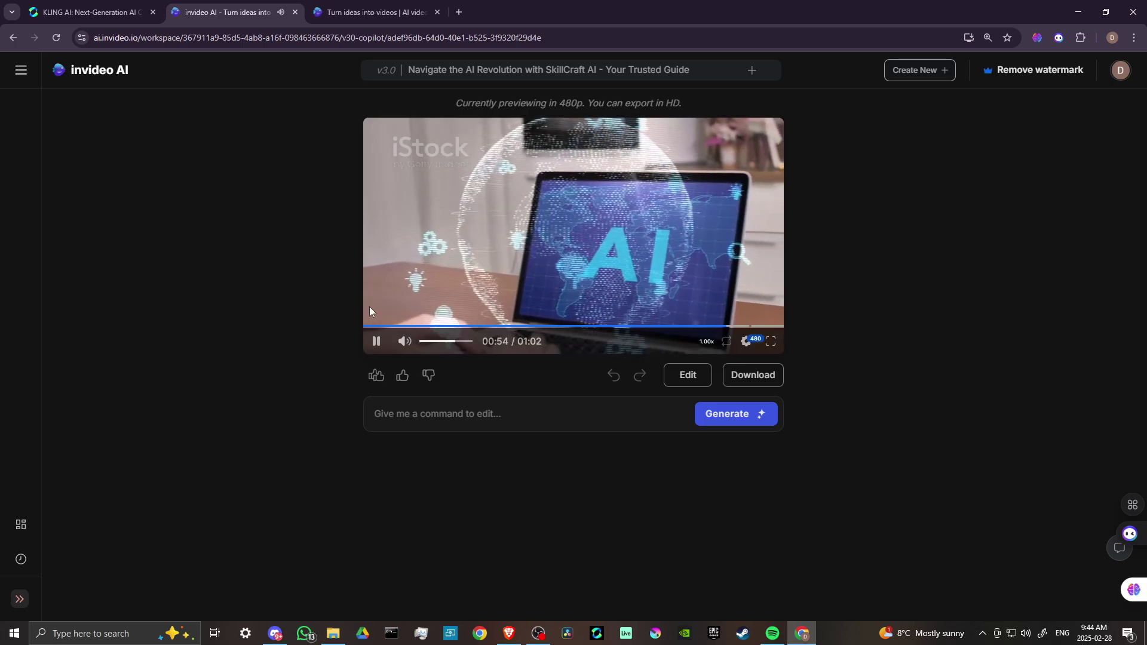
mouse_move(376, 349)
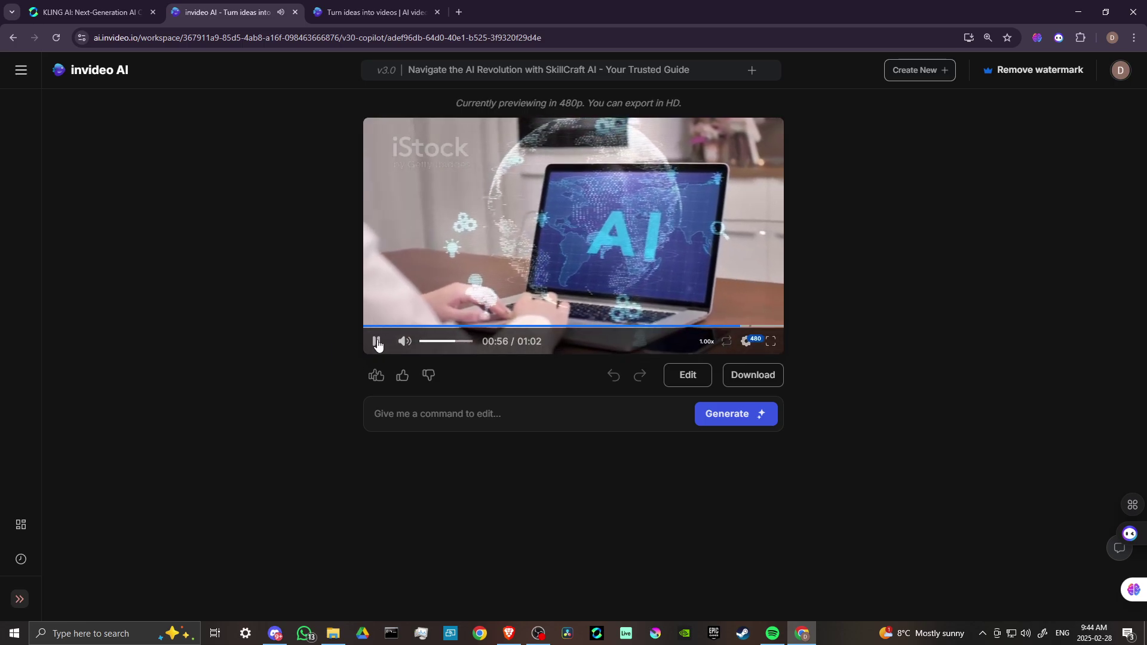
Step: Pause the video and zoom the discount-codes prompt workspace to 175% for easier reading
click(376, 342)
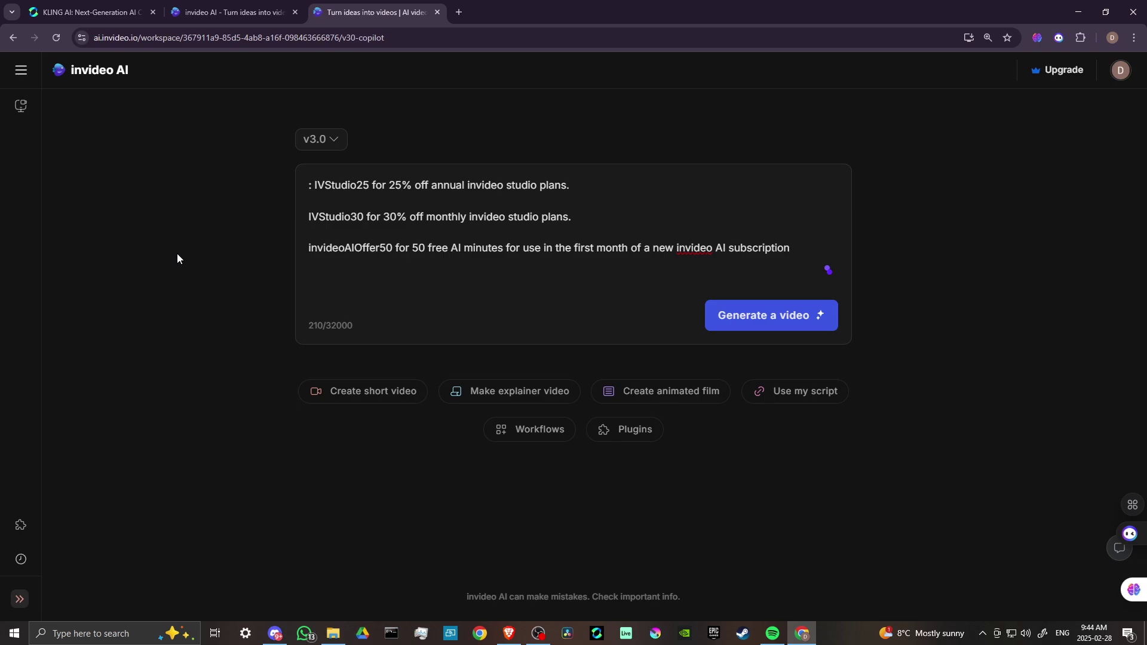
click(314, 186)
key(ctrl+plus)
key(ctrl+plus)
key(ctrl+plus)
key(ctrl+plus)
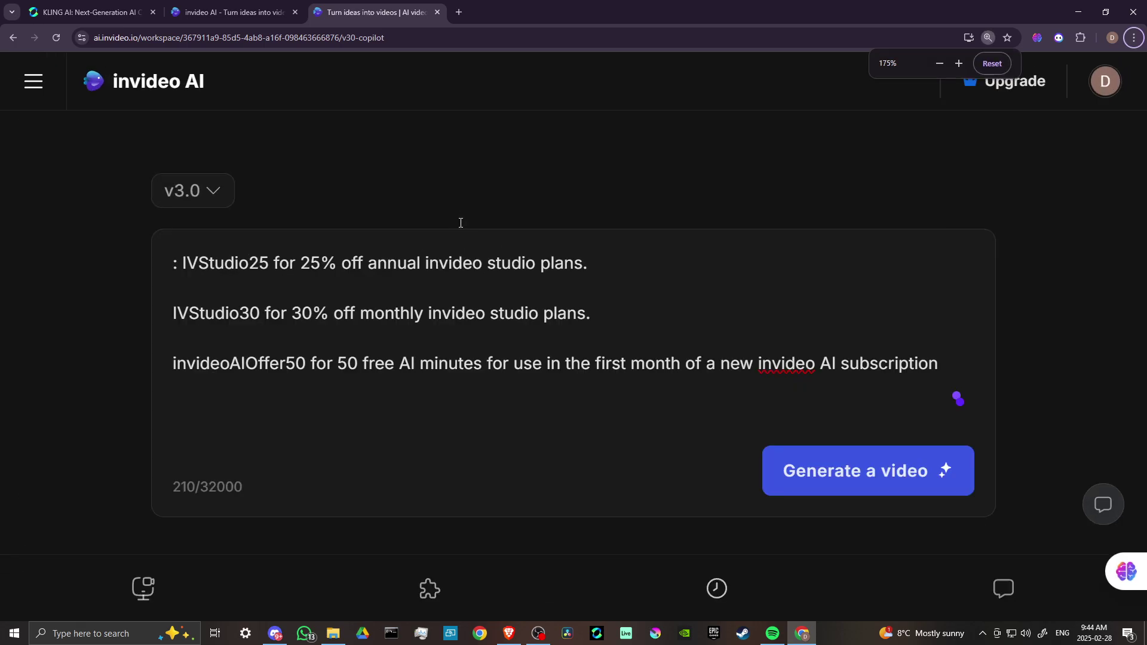